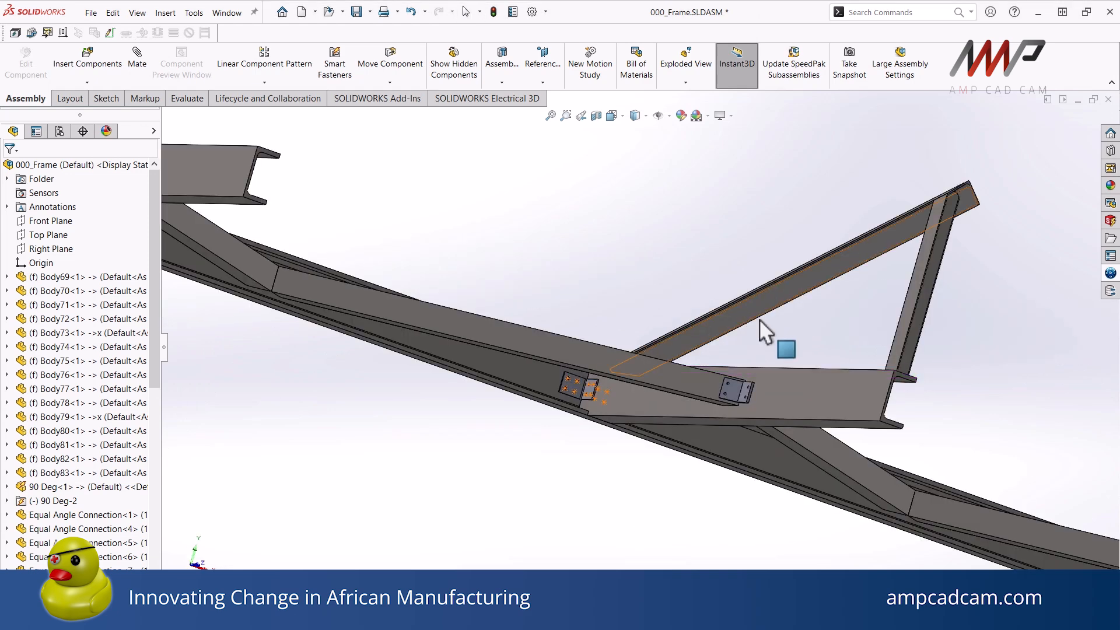
# - Start Smart Fasteners on the frame assembly and populate fasteners for all of its holes
pyautogui.moveTo(739, 370); pyautogui.dragTo(738, 433, button='middle')
pyautogui.scroll(-8, 617, 306)
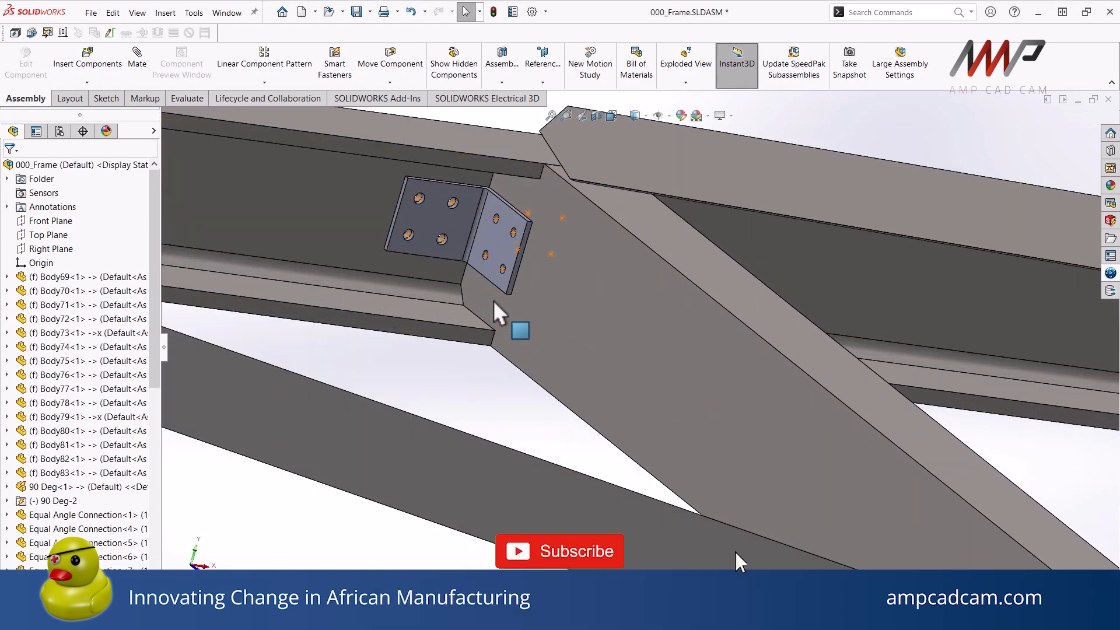
pyautogui.scroll(5, 492, 300)
pyautogui.moveTo(537, 307); pyautogui.dragTo(653, 322, button='middle')
pyautogui.scroll(4, 641, 377)
pyautogui.keyDown('ctrl'); pyautogui.moveTo(637, 388); pyautogui.dragTo(506, 198, button='middle'); pyautogui.keyUp('ctrl')
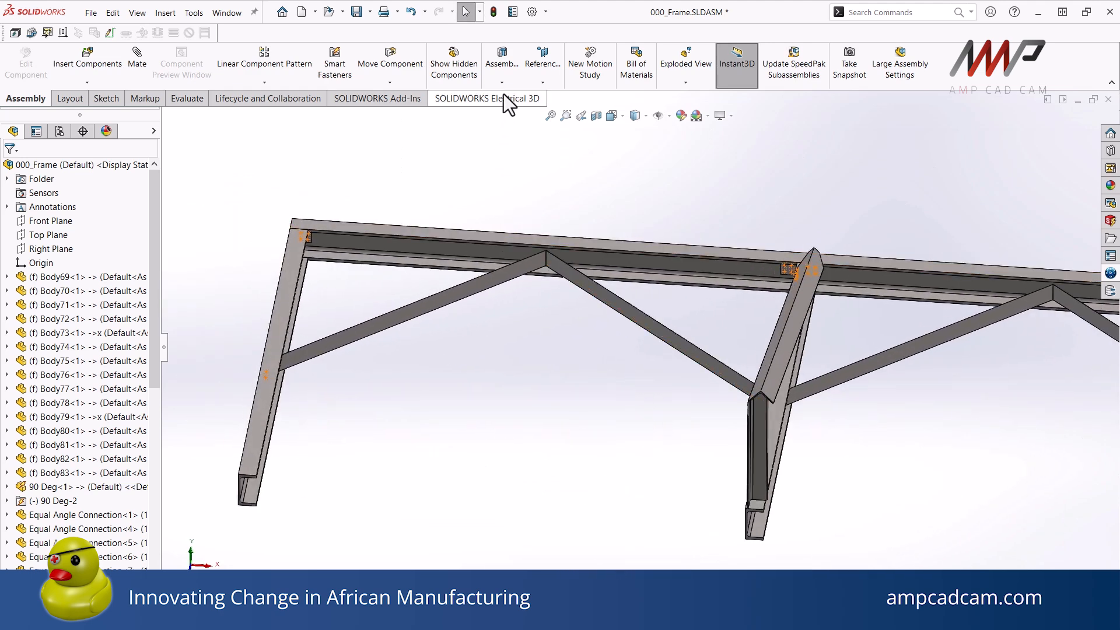
pyautogui.click(335, 65)
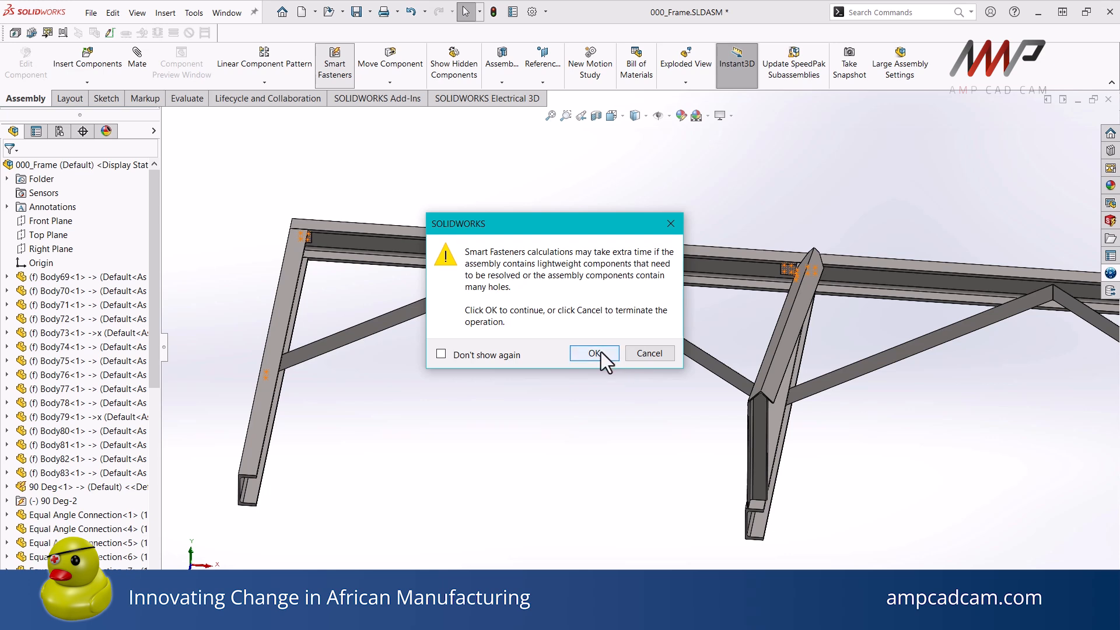
pyautogui.click(600, 352)
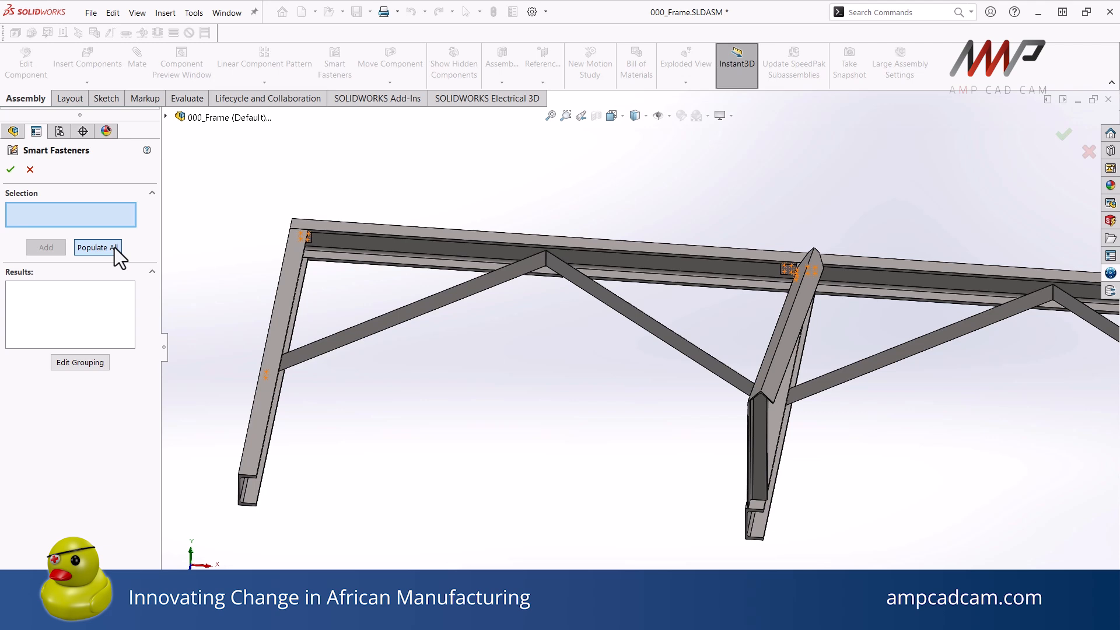
pyautogui.click(114, 247)
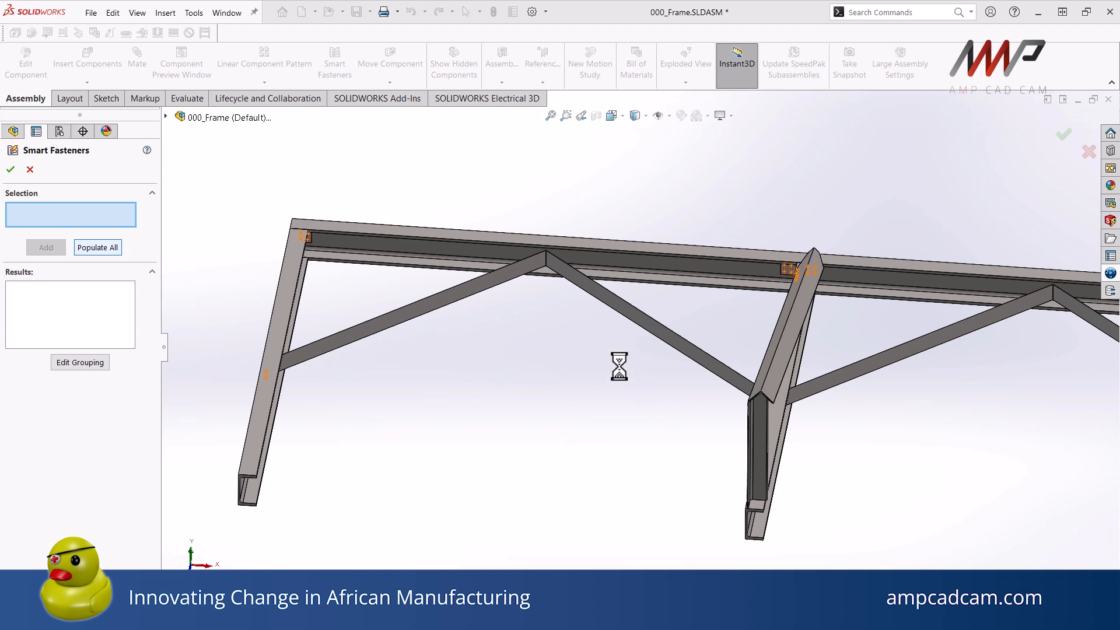
# - Examine the placed screws from behind the beam and the washers offered for the top stack of the last screw groups
pyautogui.scroll(-5, 756, 265)
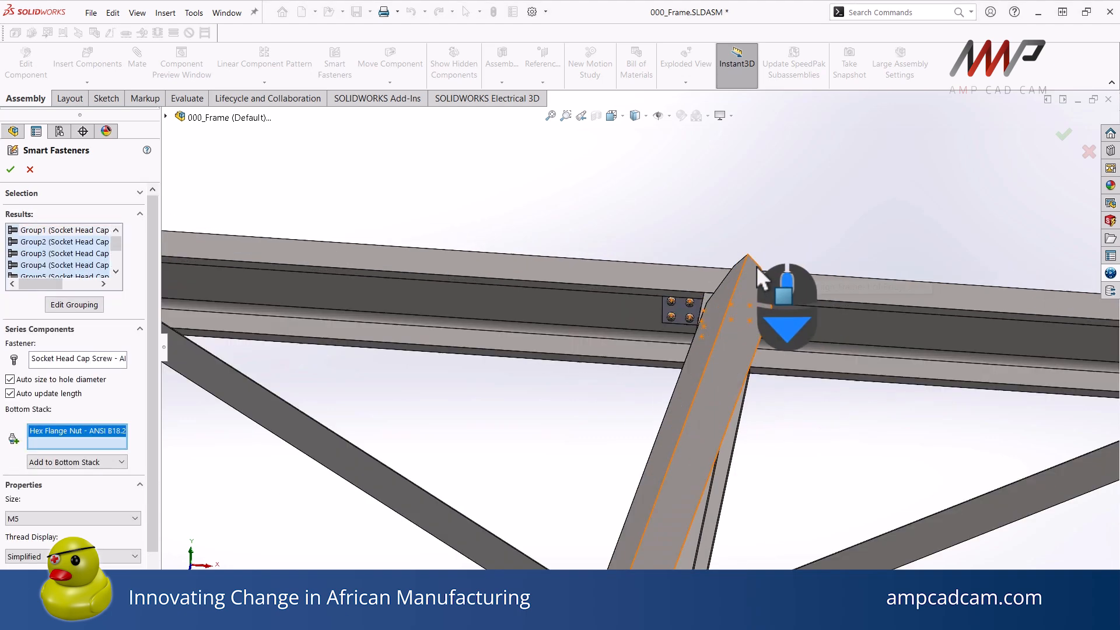
pyautogui.scroll(4, 633, 394)
pyautogui.moveTo(591, 348); pyautogui.dragTo(373, 398, button='middle')
pyautogui.click(51, 244)
pyautogui.scroll(-2, 71, 260)
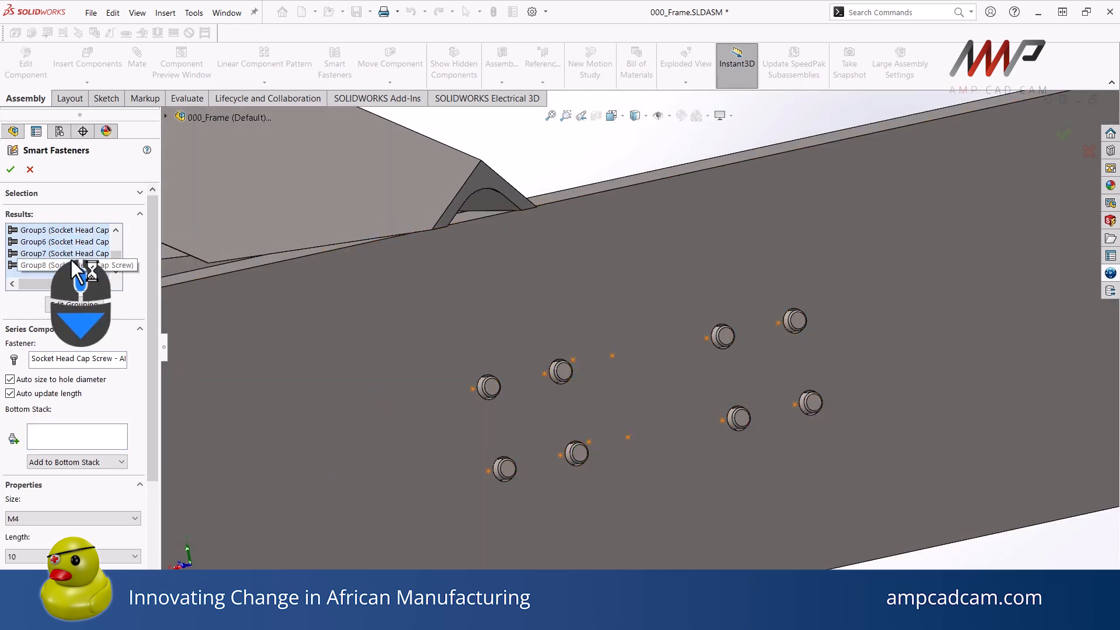
pyautogui.keyDown('shift'); pyautogui.click(41, 270); pyautogui.keyUp('shift')
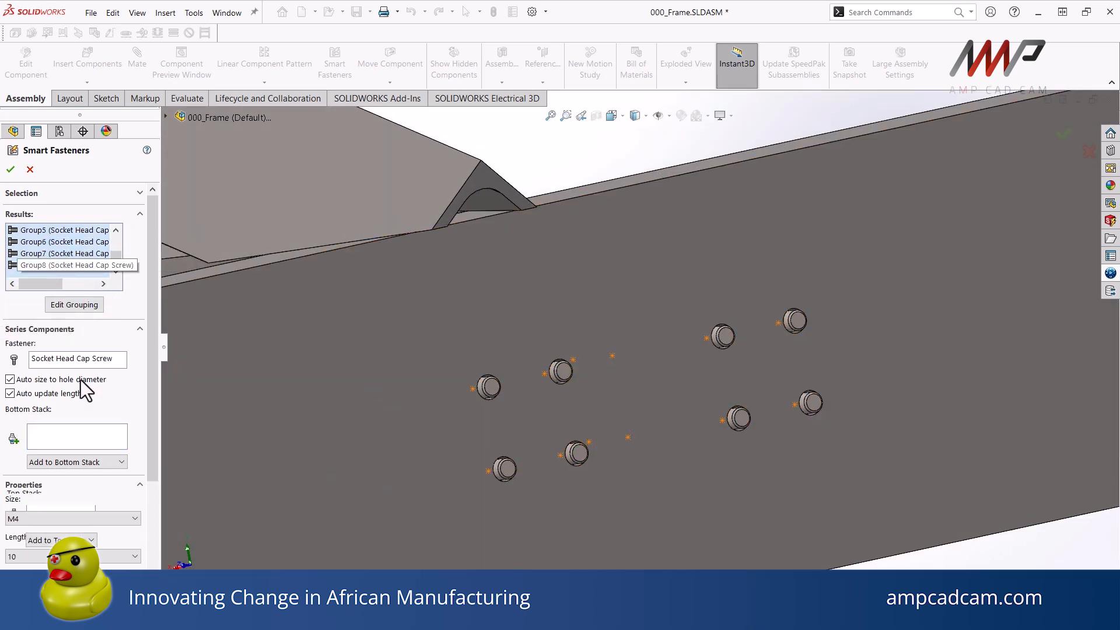
pyautogui.click(105, 460)
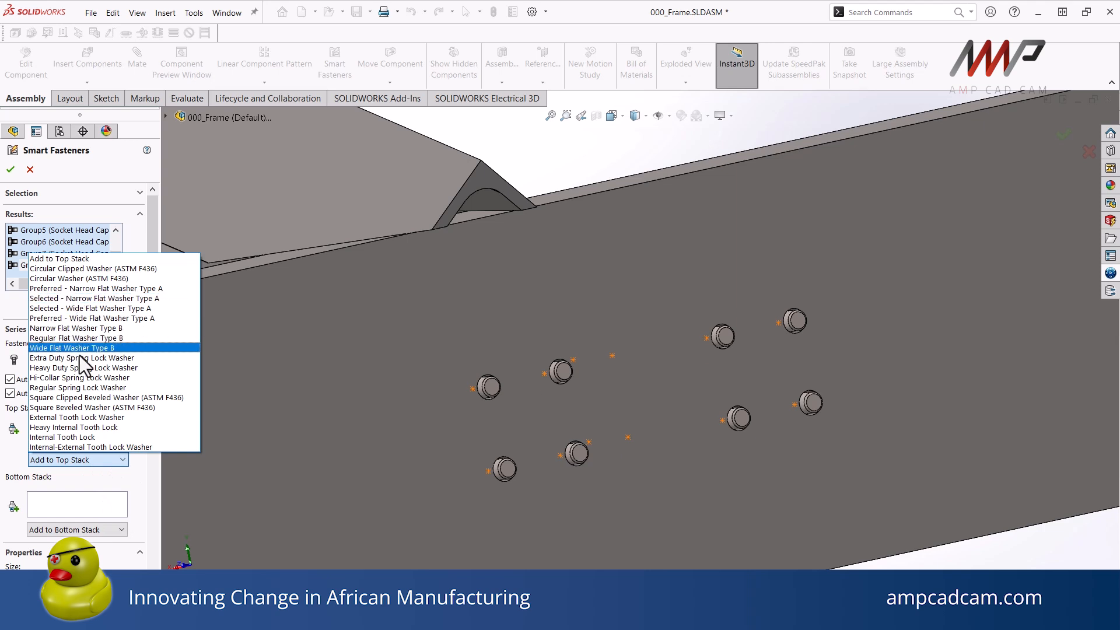
pyautogui.click(100, 427)
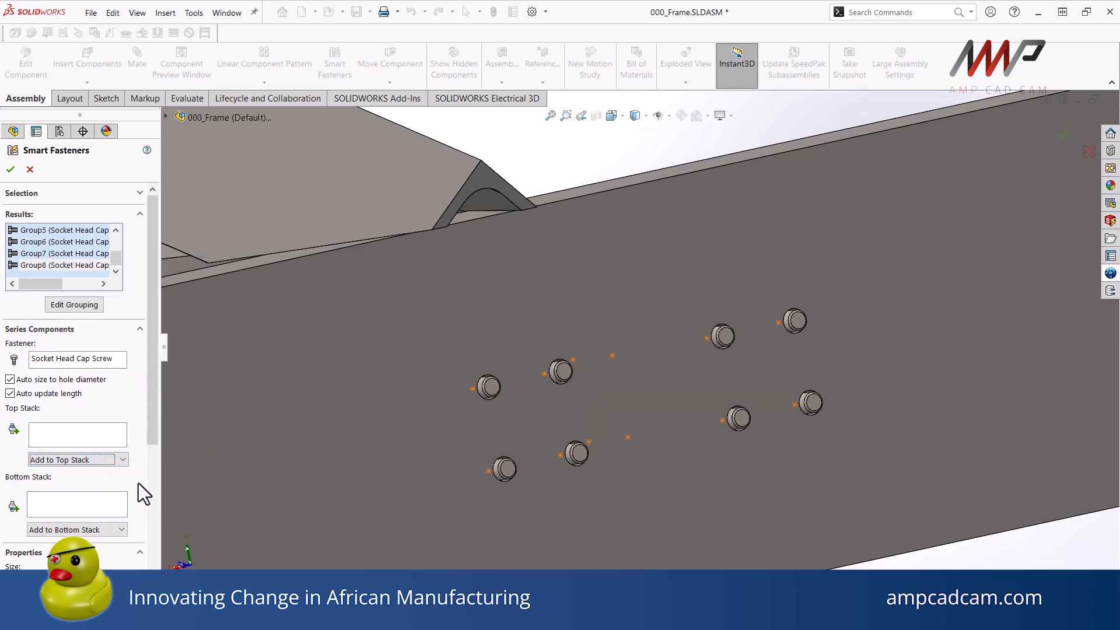
# - Add a Hex Flange Nut to the bottom stack of the ANSI B18.3.1M socket head cap screw groups
pyautogui.click(116, 530)
pyautogui.click(79, 247)
pyautogui.scroll(5, 58, 241)
pyautogui.click(58, 241)
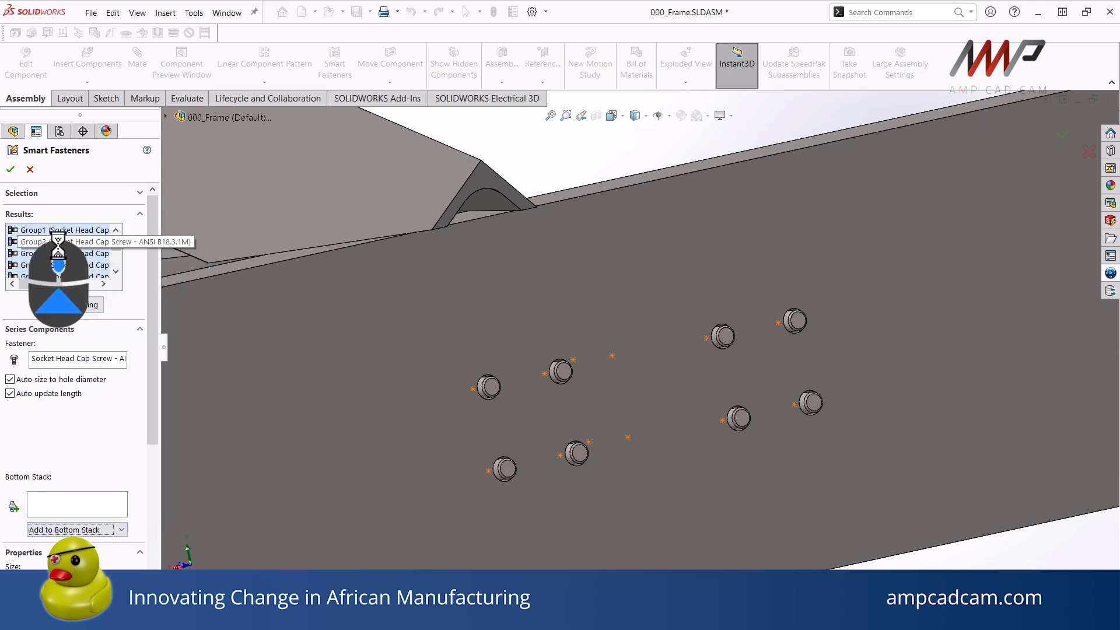
pyautogui.click(96, 463)
pyautogui.click(92, 484)
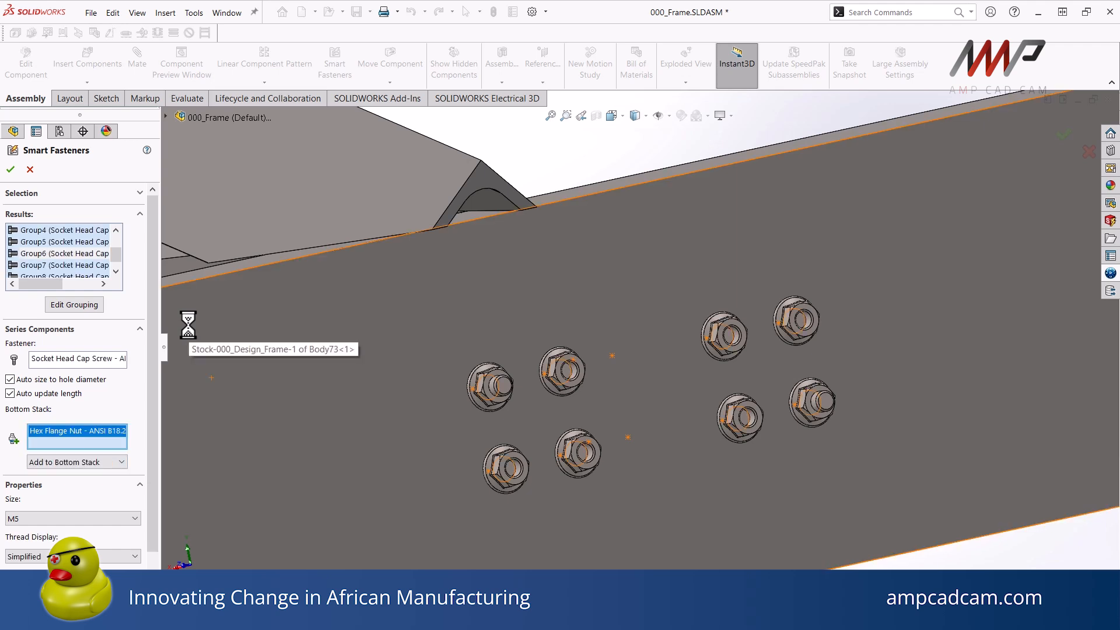
# - Add a Hex Flat Nut to the bottom stack of the last socket head cap screw groups and accept the Smart Fasteners
pyautogui.click(64, 265)
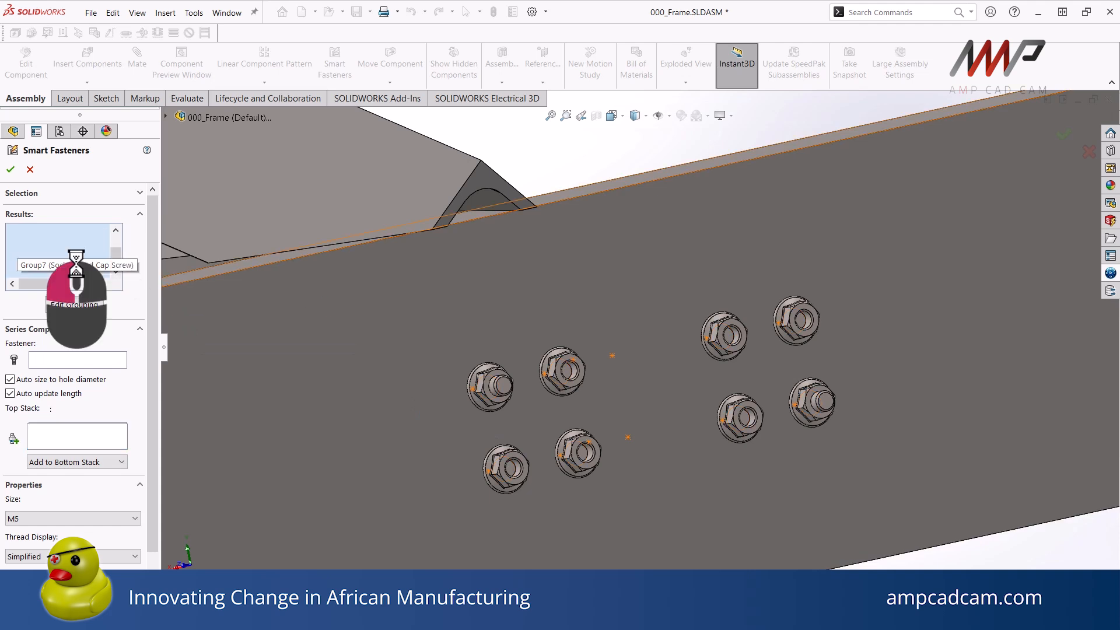
pyautogui.click(91, 528)
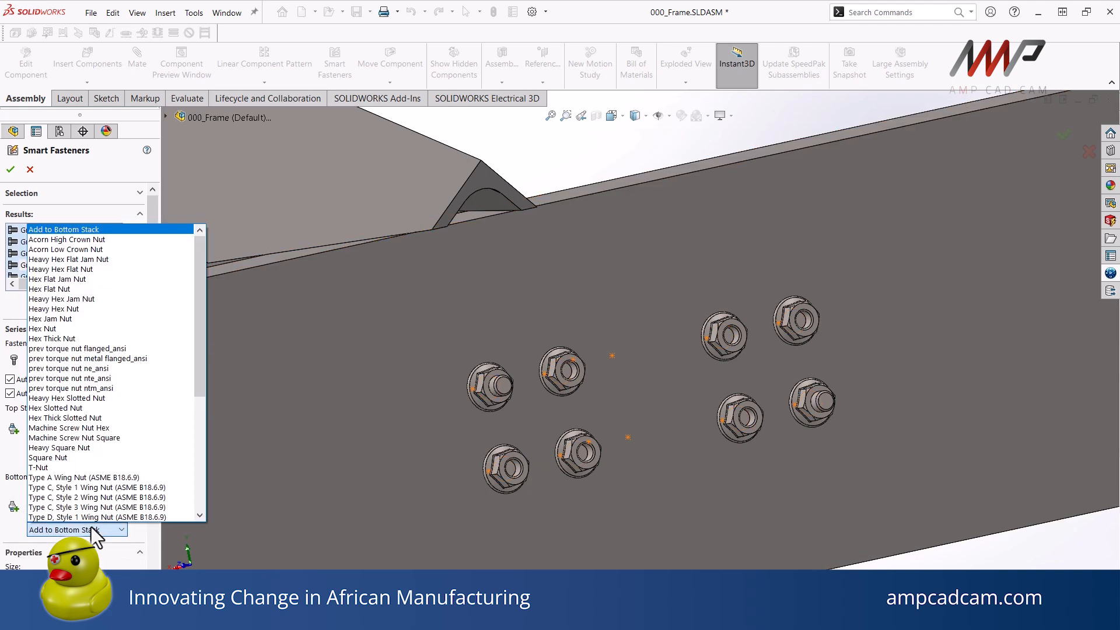
pyautogui.click(66, 288)
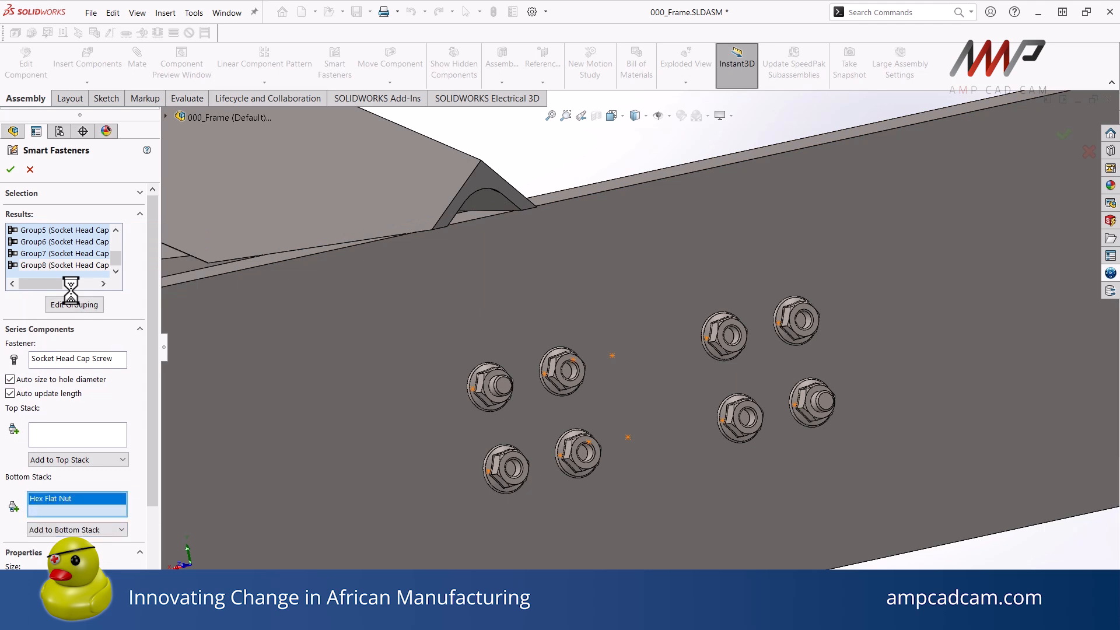
pyautogui.click(11, 169)
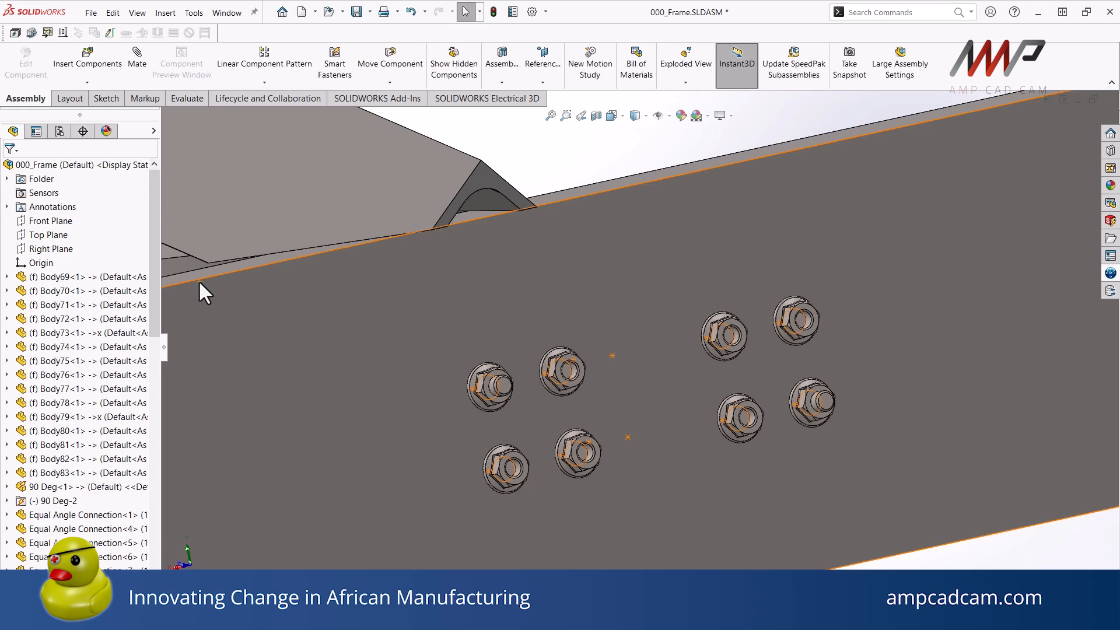
# - Examine the Smart Fastener features in the assembly tree and the screws and nuts contained in Smart Fastener1
pyautogui.scroll(1, 281, 317)
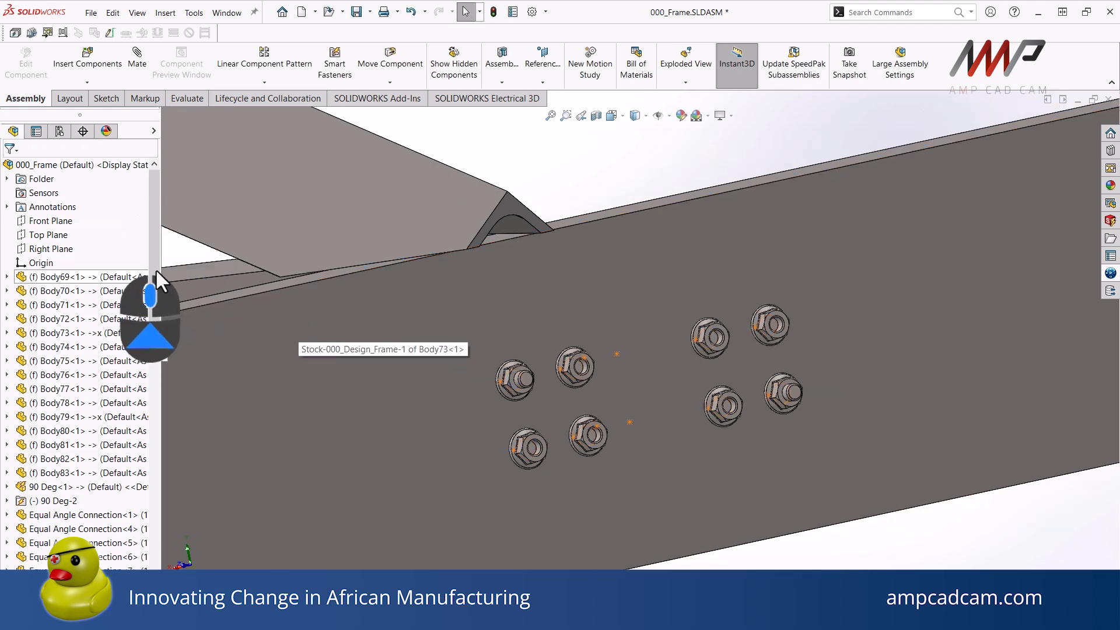
pyautogui.moveTo(155, 271); pyautogui.dragTo(156, 564)
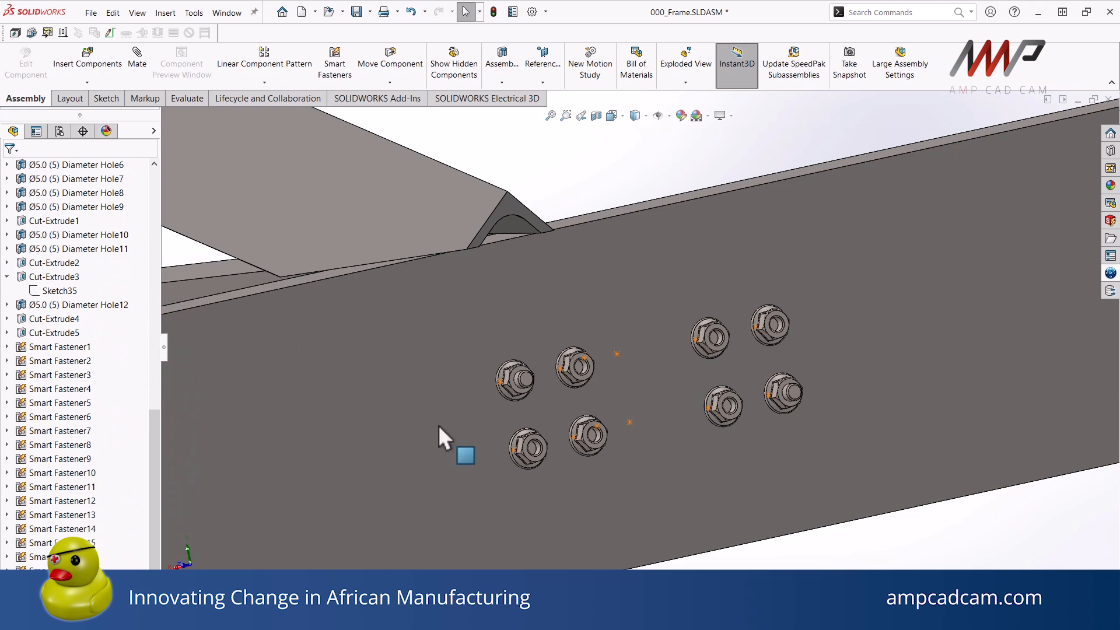
pyautogui.scroll(2, 475, 425)
pyautogui.click(89, 347)
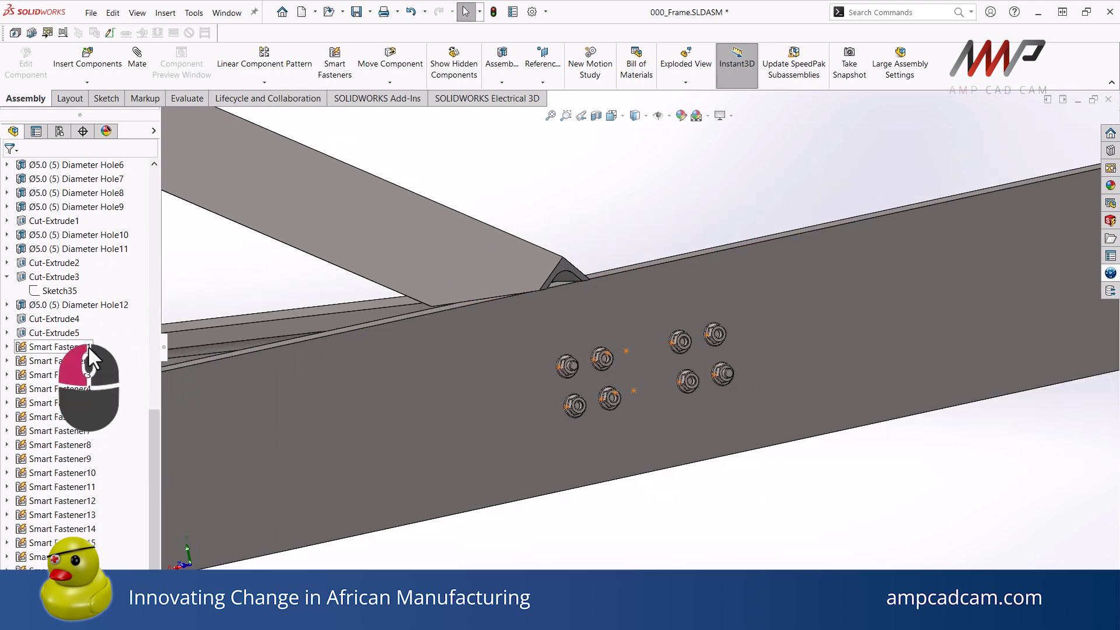
pyautogui.click(53, 374)
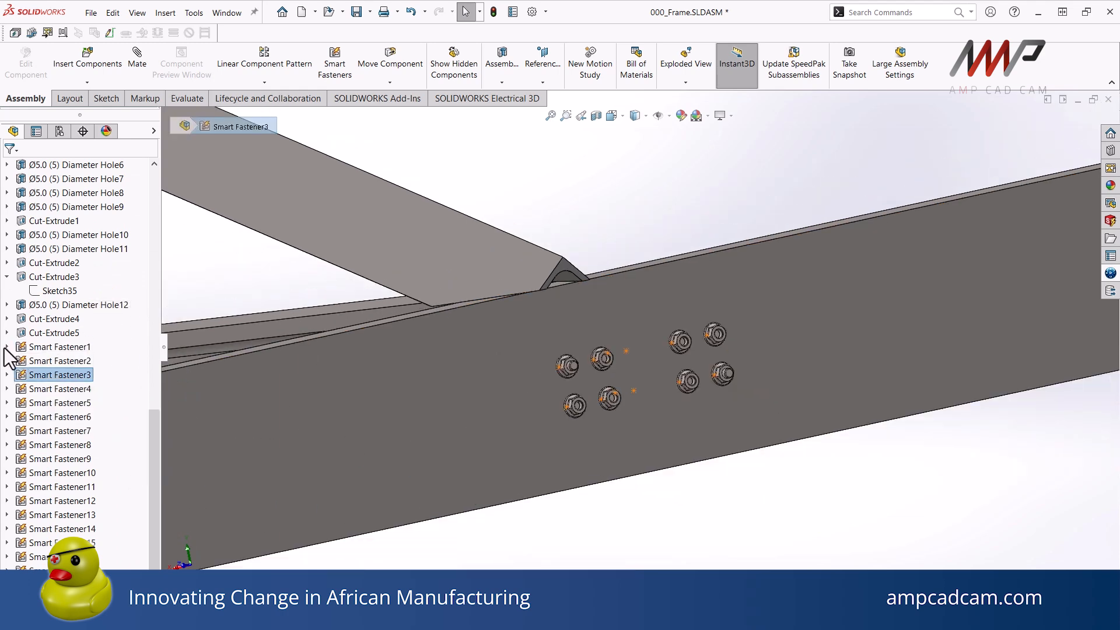
pyautogui.click(7, 347)
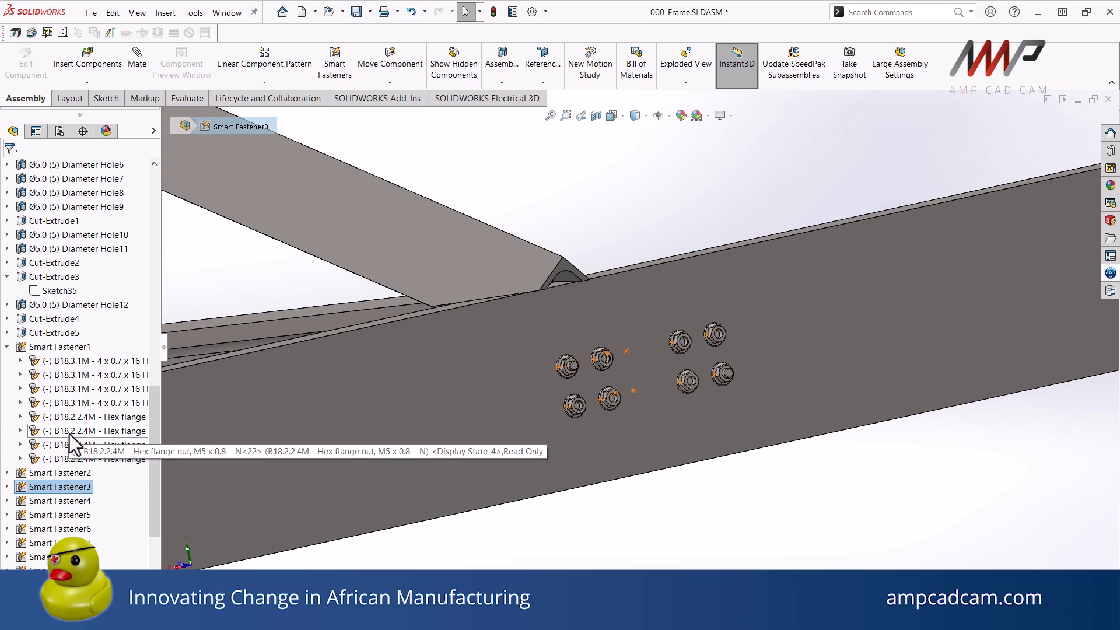
pyautogui.click(8, 346)
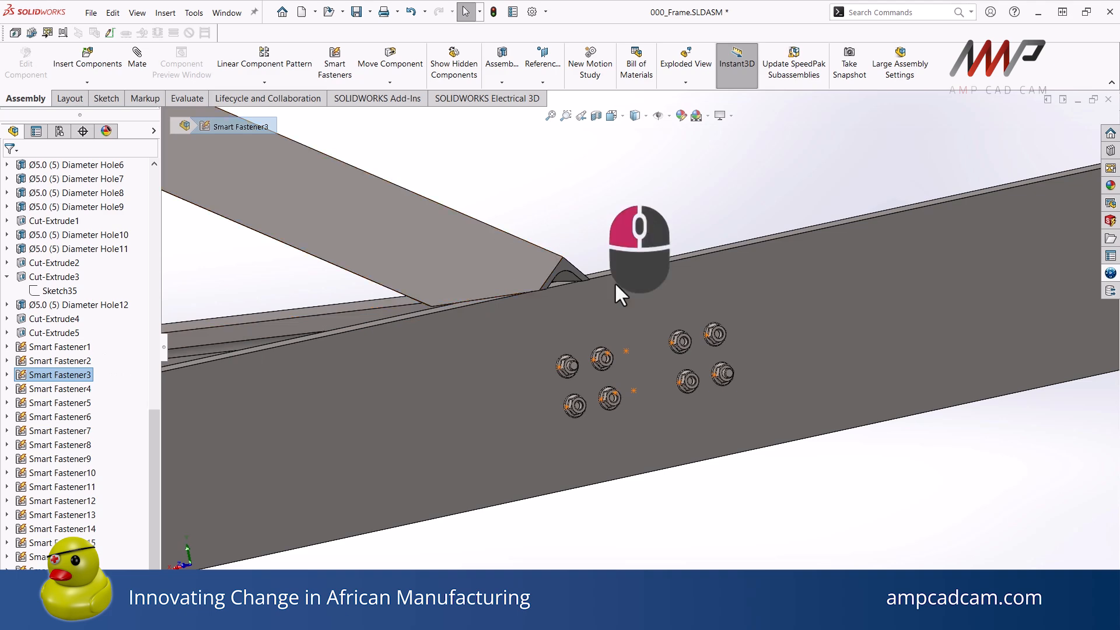
# - Add a new configuration named Fastners to the frame assembly
pyautogui.press('Escape')
pyautogui.scroll(12, 565, 418)
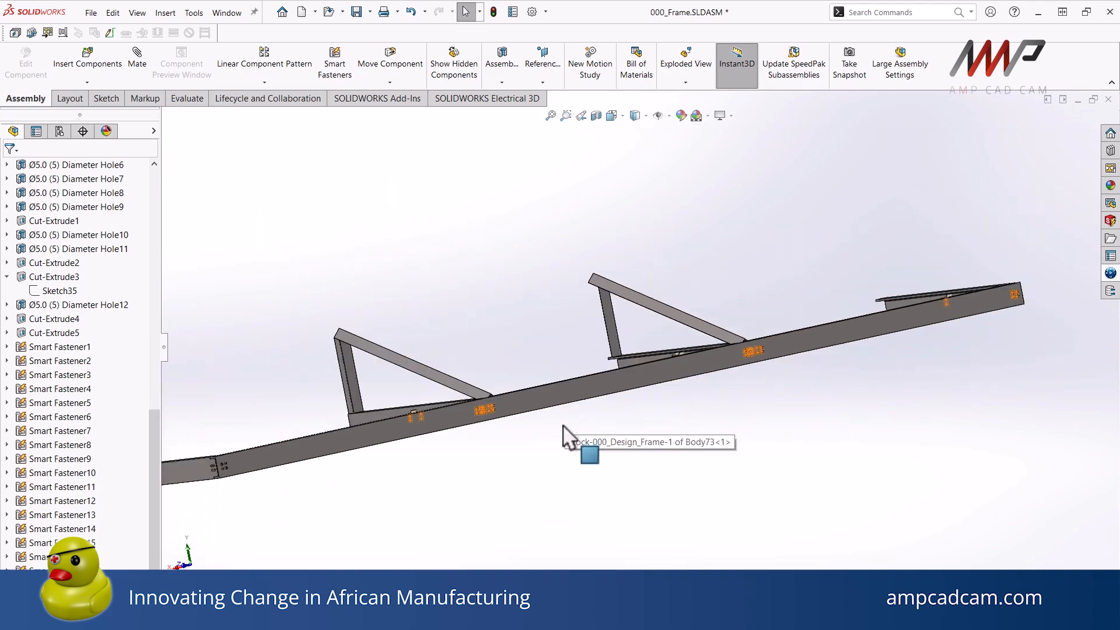
pyautogui.moveTo(663, 478); pyautogui.dragTo(795, 489, button='middle')
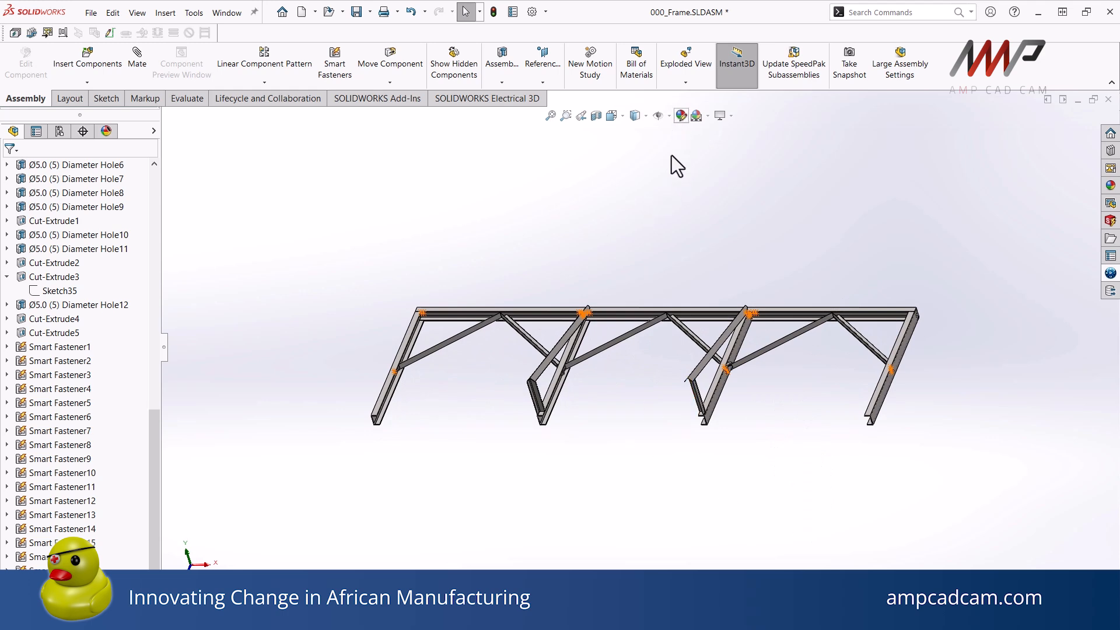
pyautogui.click(54, 132)
pyautogui.rightClick(62, 176)
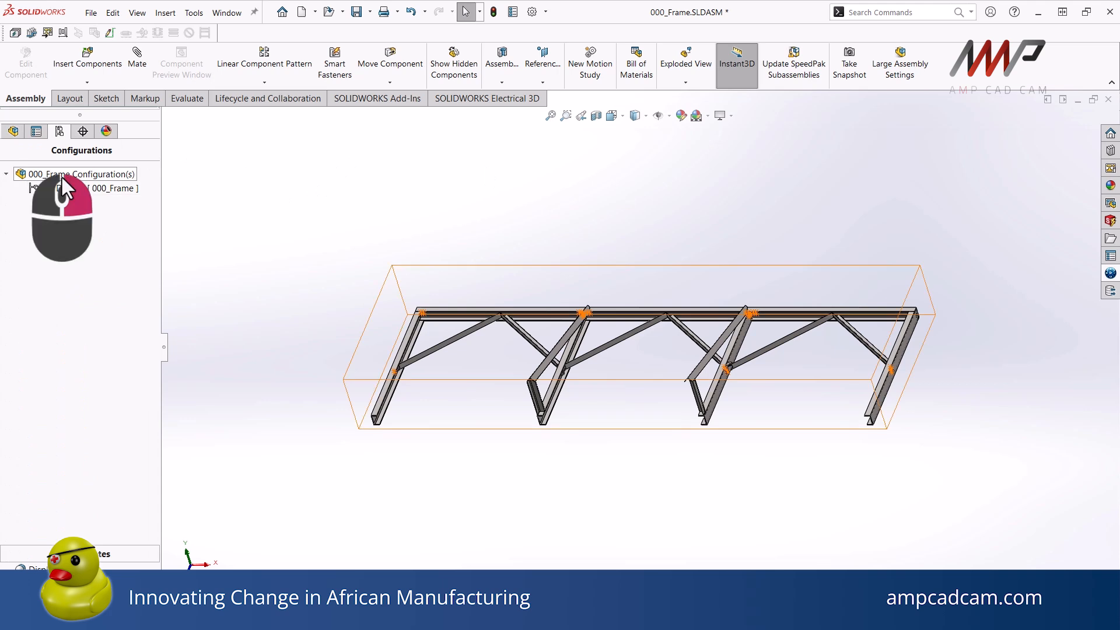
pyautogui.click(90, 201)
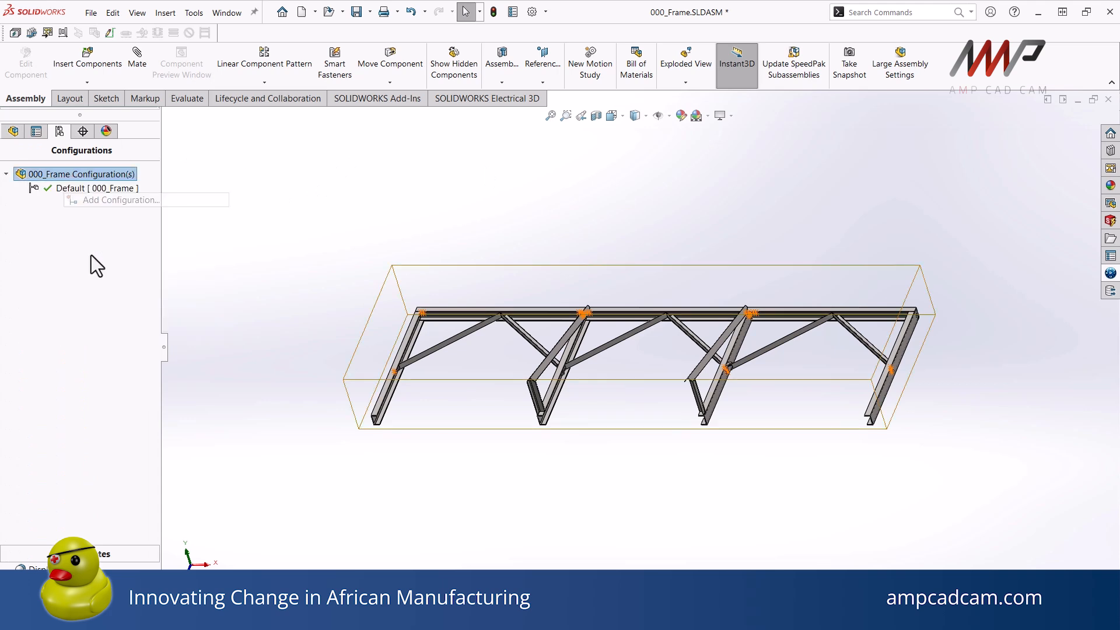
pyautogui.click(18, 226)
pyautogui.write('Fastners')
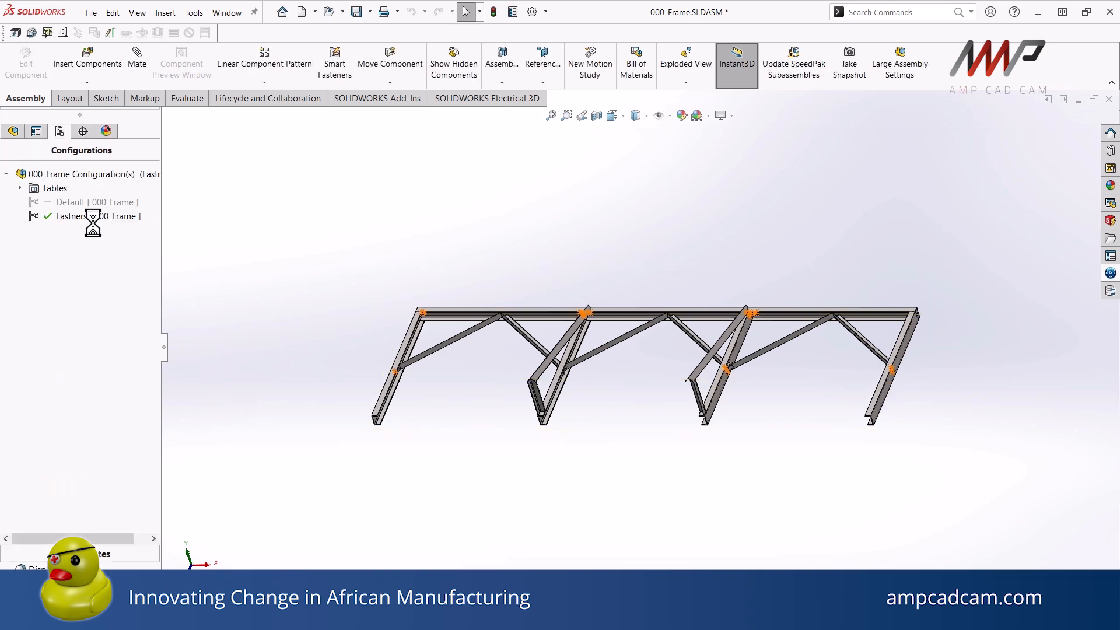
# - Add a second new configuration named No_Fastners to the frame assembly
pyautogui.rightClick(64, 174)
pyautogui.click(83, 199)
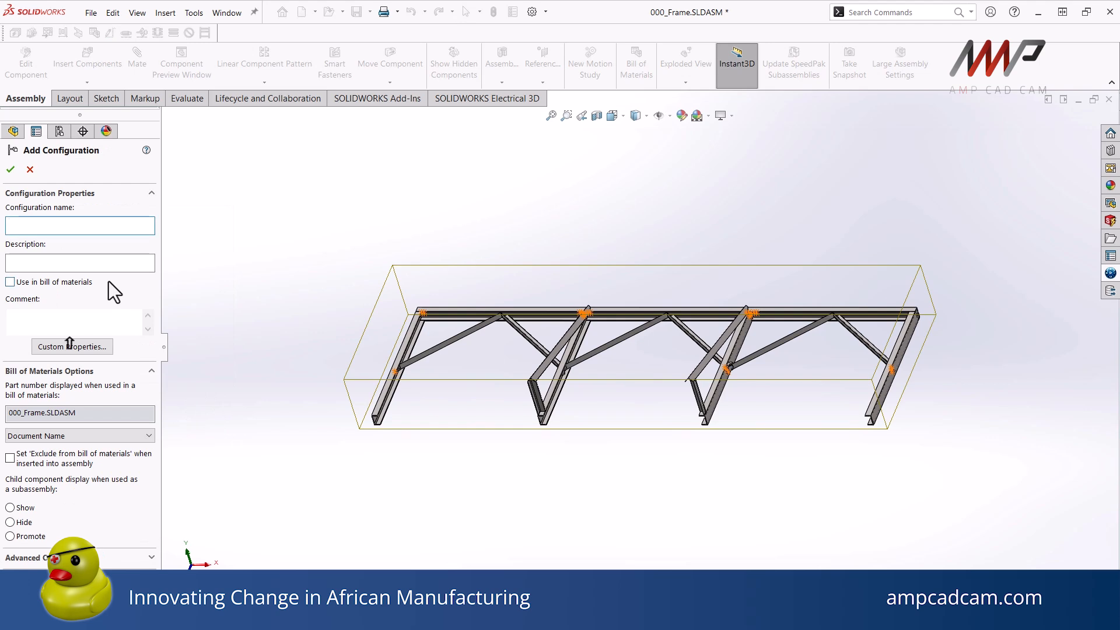
pyautogui.write('No_Fastners')
pyautogui.press('Return')
# - Suppress all Smart Fastener features, starting from Smart Fastener1, in the No_Fastners configuration
pyautogui.click(12, 132)
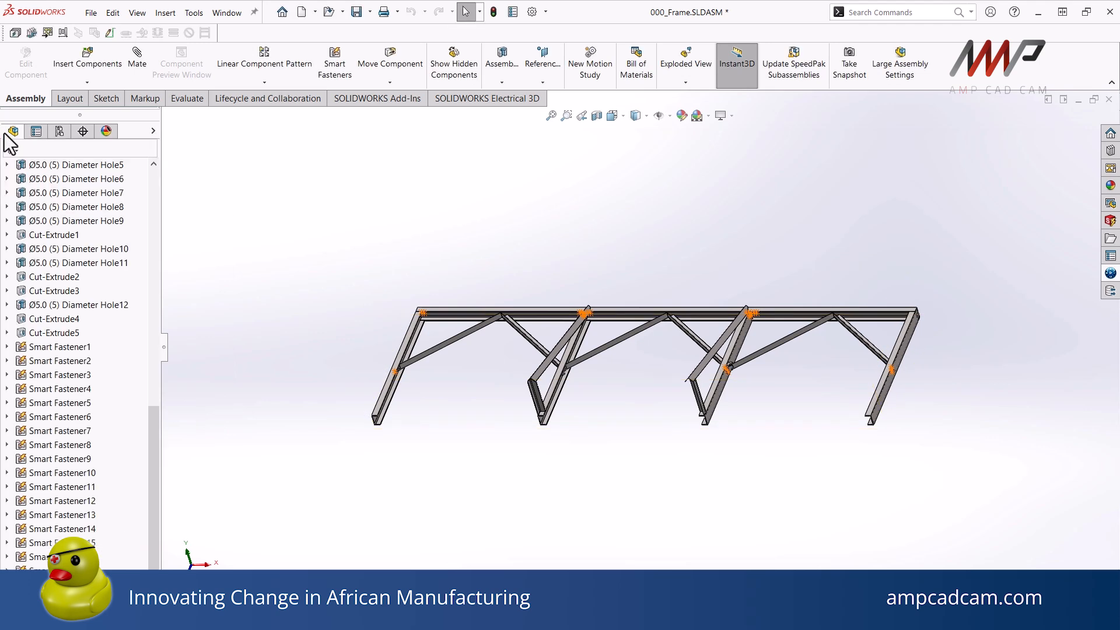
pyautogui.click(65, 347)
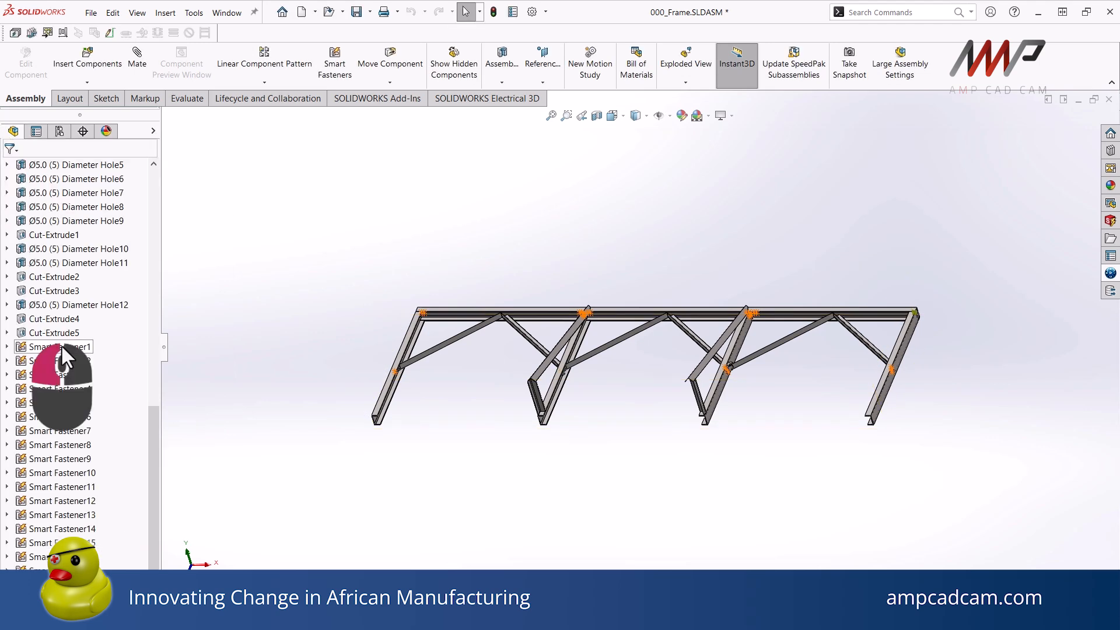
pyautogui.keyDown('shift'); pyautogui.click(38, 557); pyautogui.keyUp('shift')
pyautogui.rightClick(44, 570)
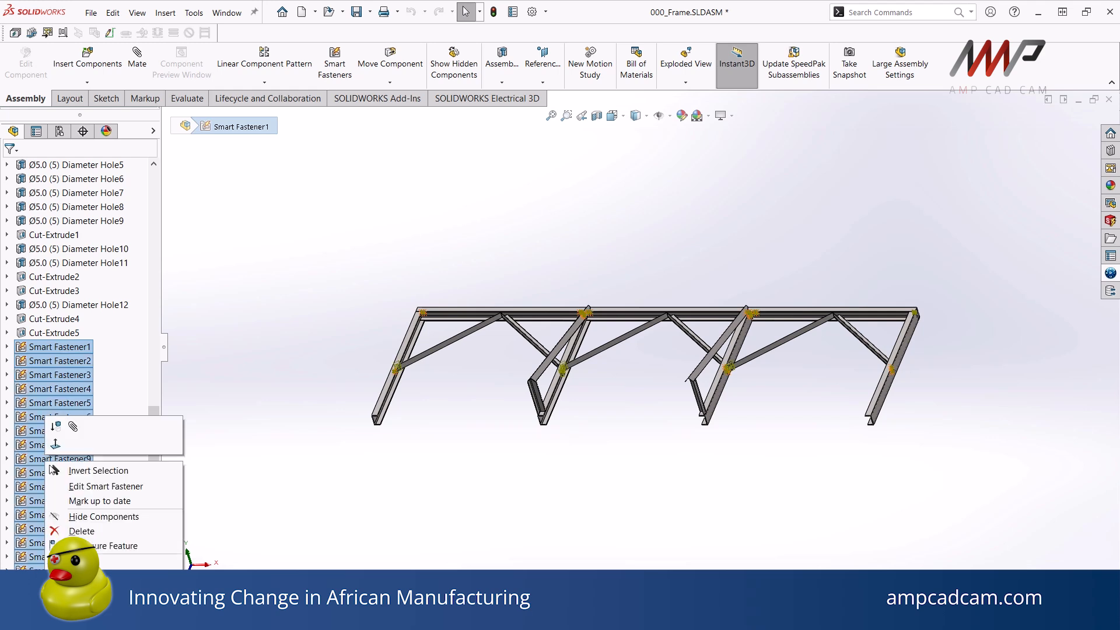
pyautogui.click(55, 428)
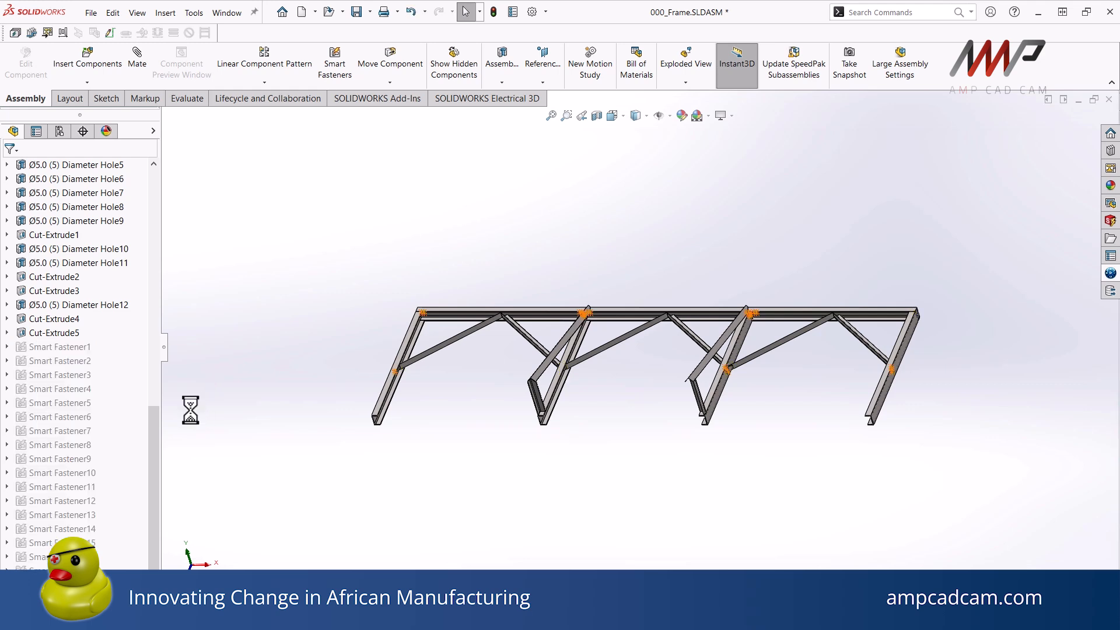
# - Save the frame assembly together with all its modified parts
pyautogui.moveTo(159, 407); pyautogui.dragTo(168, 267)
pyautogui.scroll(-3, 445, 333)
pyautogui.scroll(-10, 448, 326)
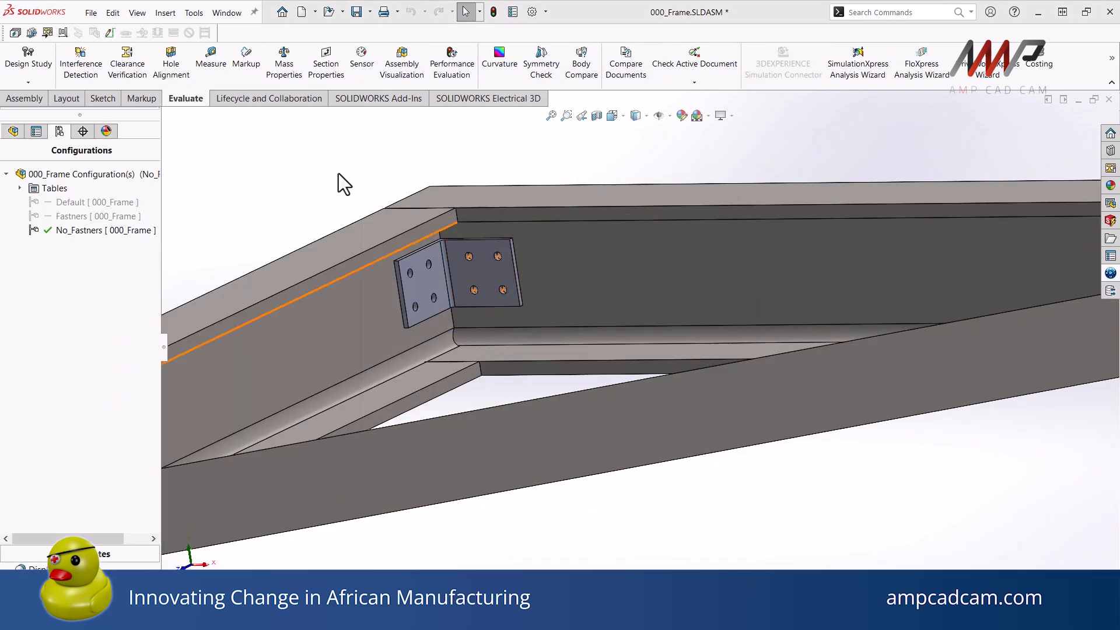
pyautogui.click(356, 12)
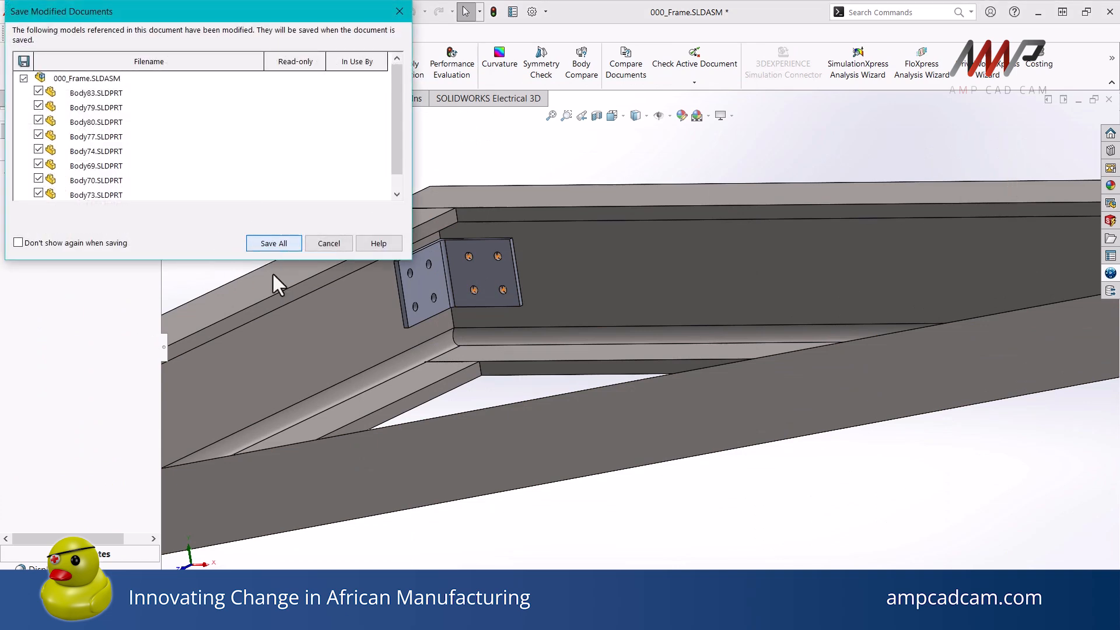
pyautogui.click(274, 243)
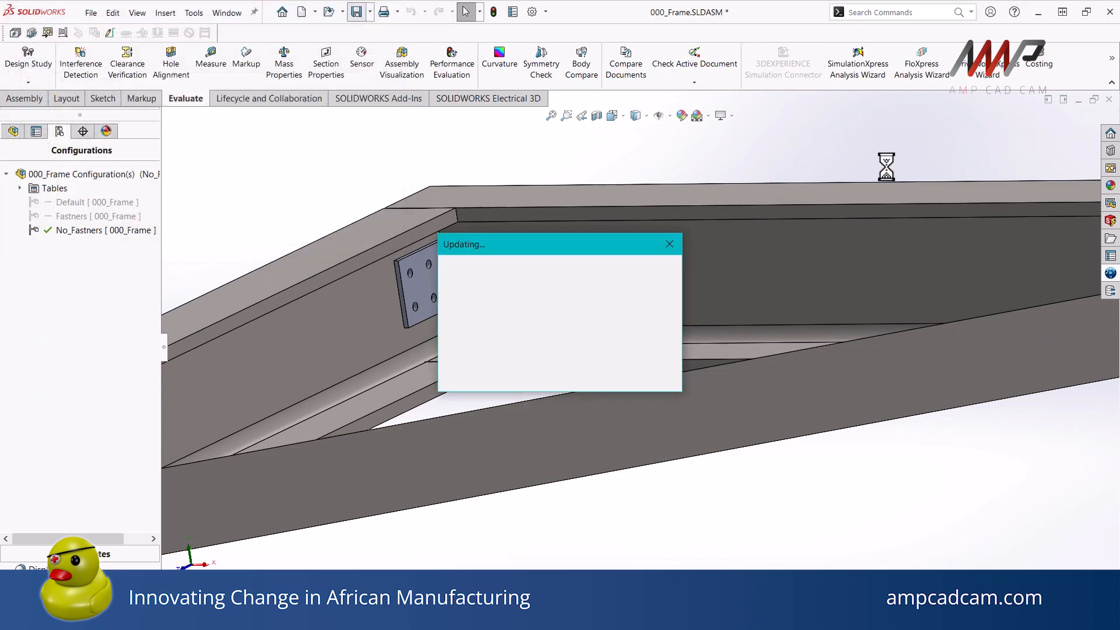